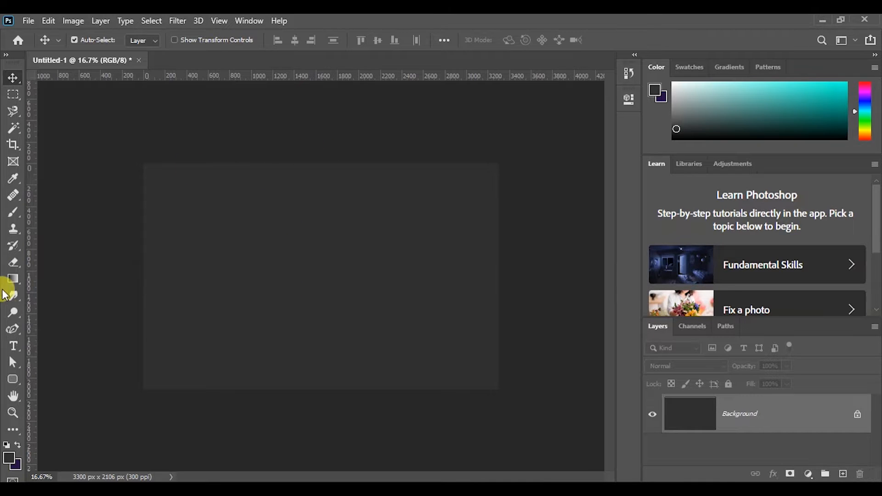
- Add a horizontal text line reading WALKING across the middle of the dark canvas
click(11, 347)
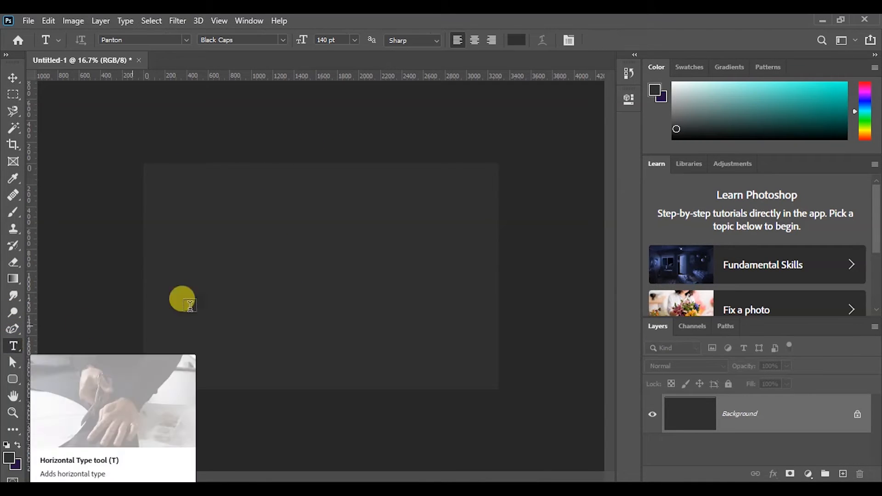
click(191, 261)
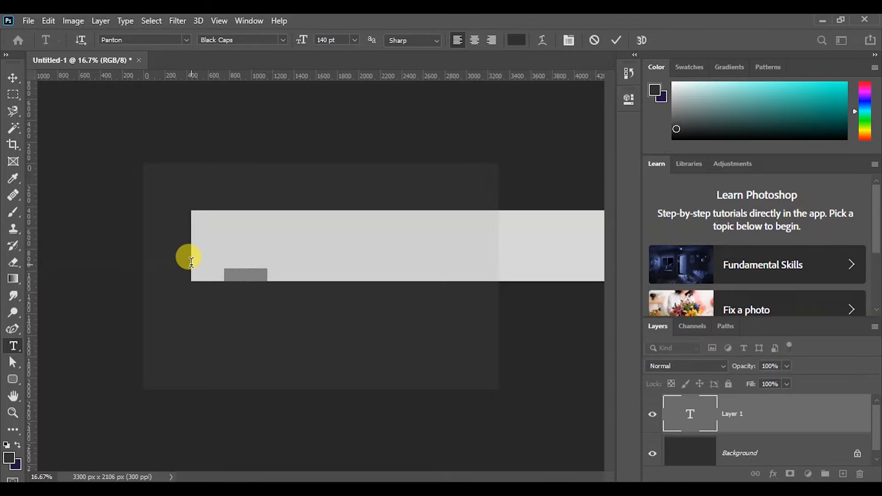
text(M)
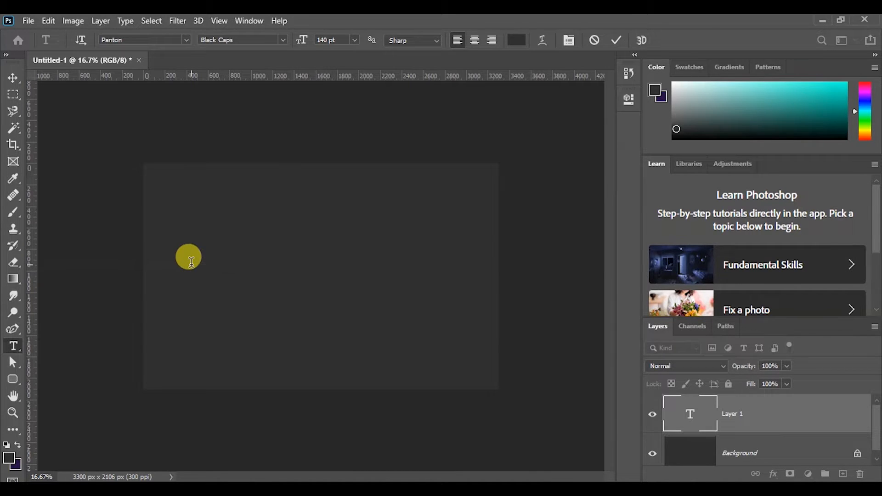
text(MA)
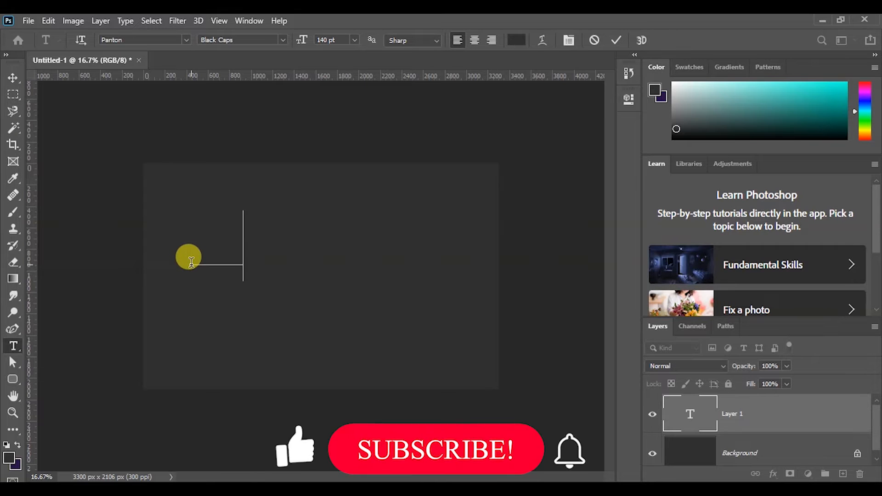
key(BackSpace)
key(BackSpace)
text(MARK)
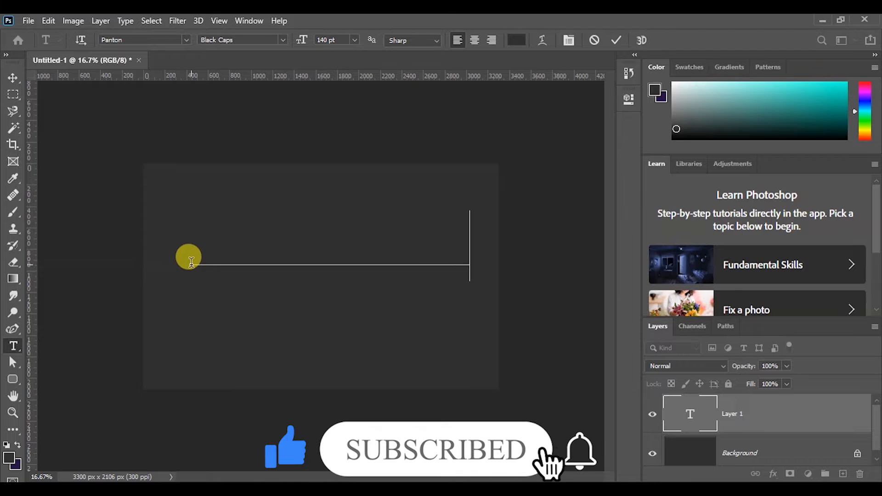
- Recolor the whole WALKING text to coral red, hex fc5c5c, and commit the text
key(ctrl+a)
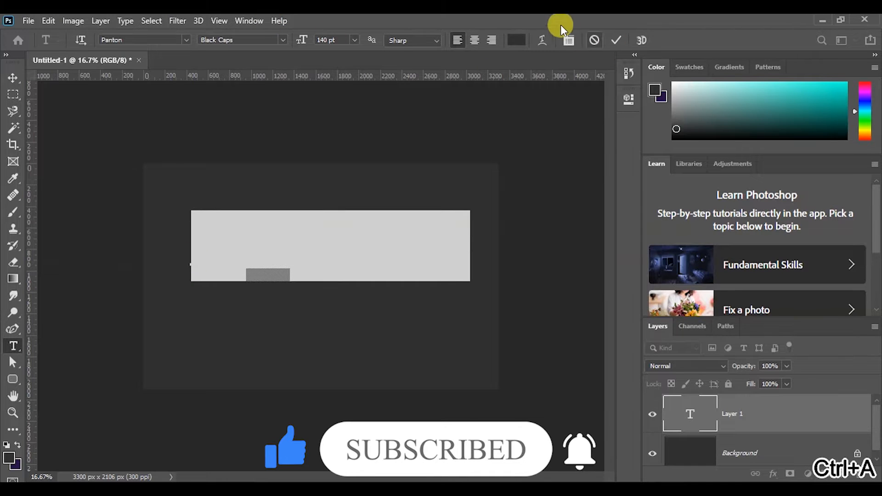
click(516, 40)
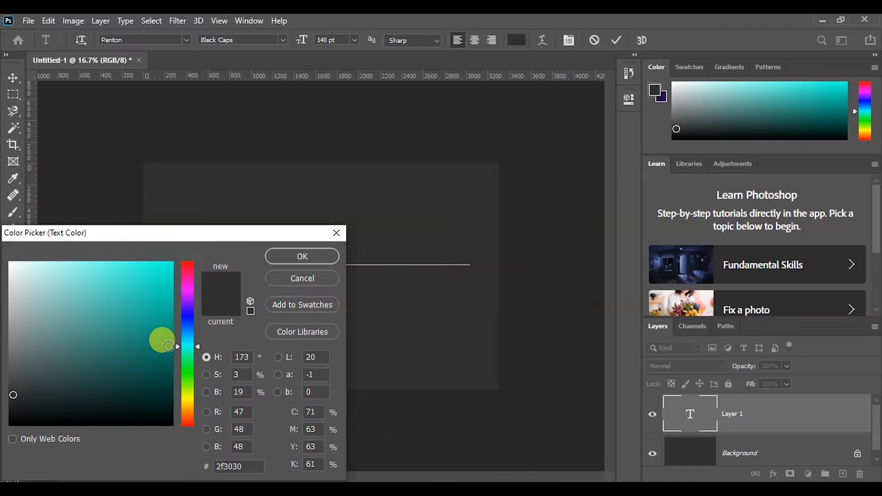
click(186, 426)
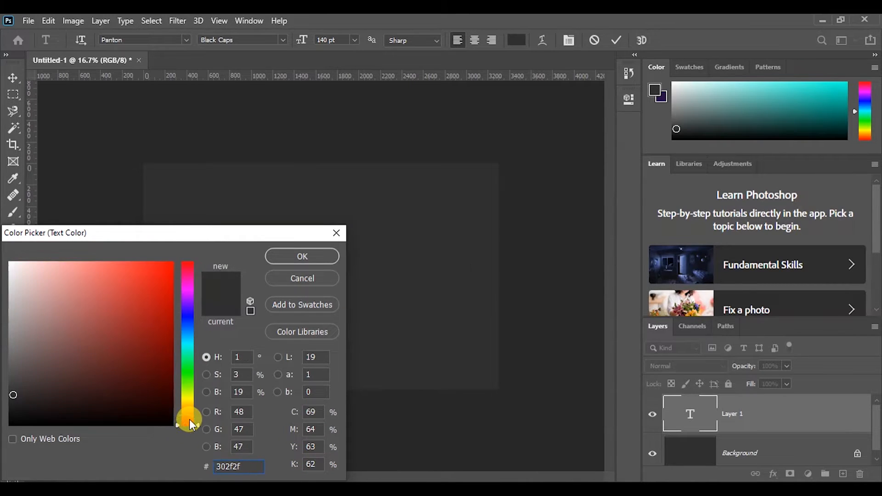
click(188, 420)
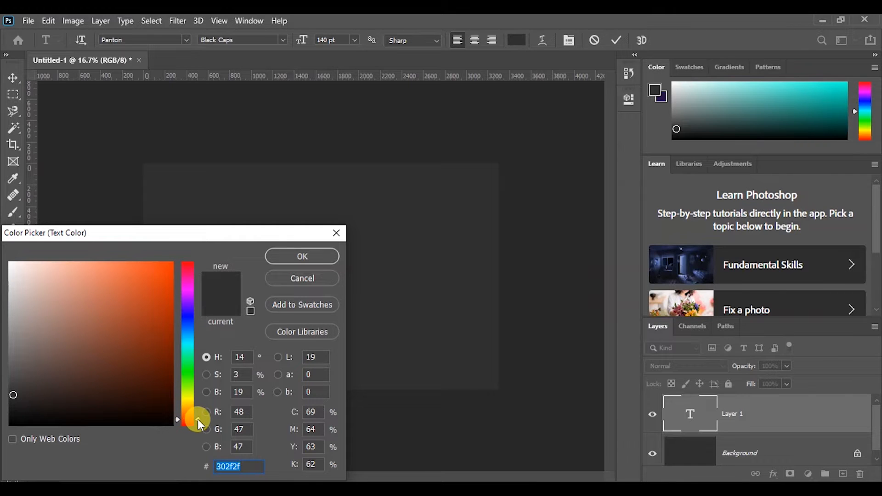
click(199, 427)
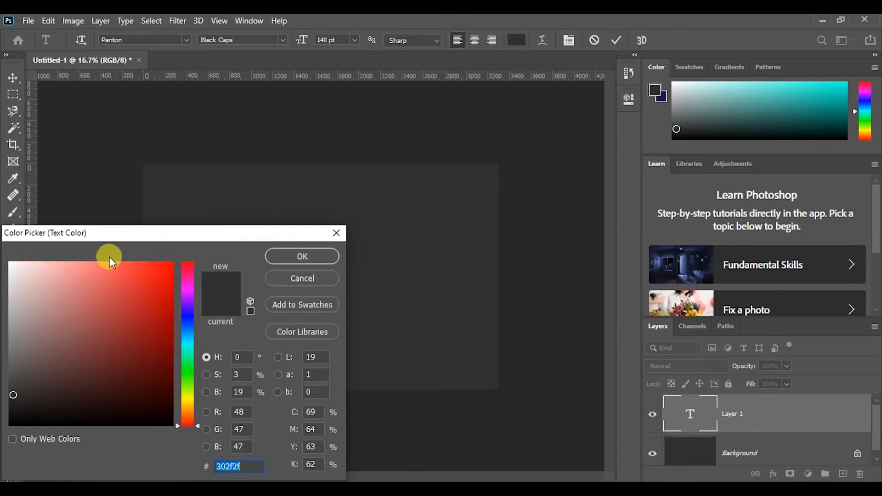
click(113, 263)
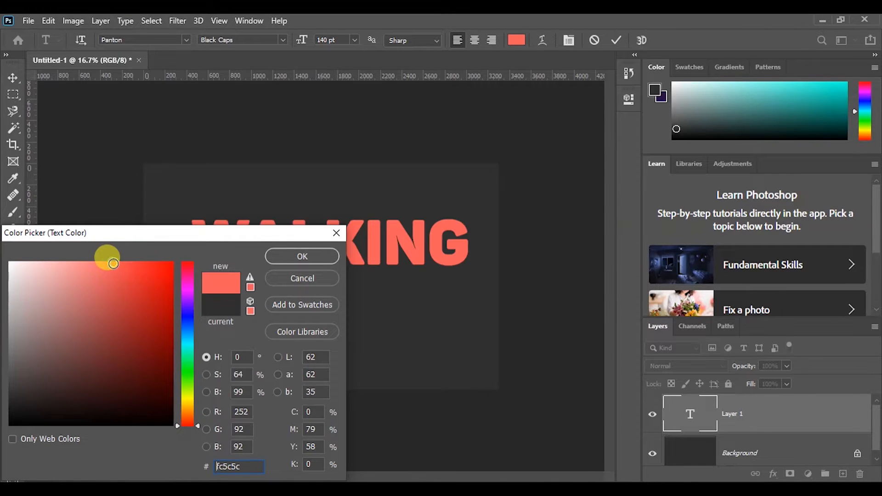
click(312, 255)
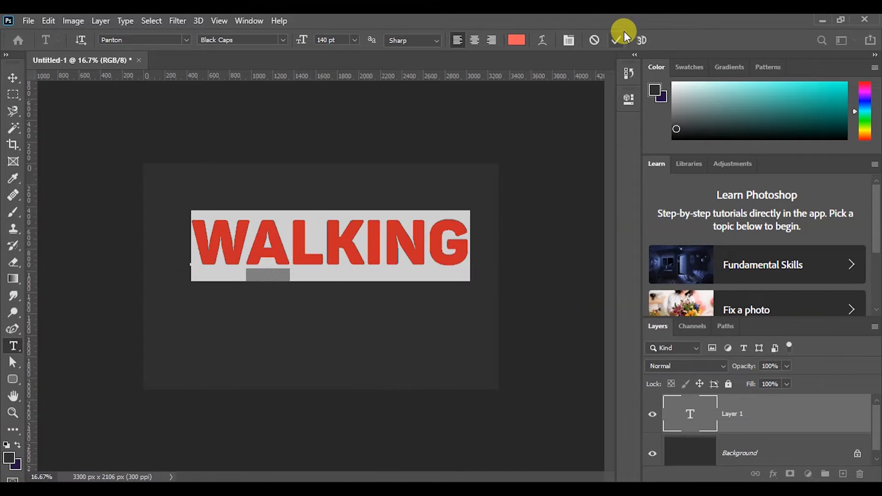
click(617, 40)
- Stretch the WALKING text to about 101% width and 193% height with Free Transform, and center it horizontally on the canvas
key(ctrl+t)
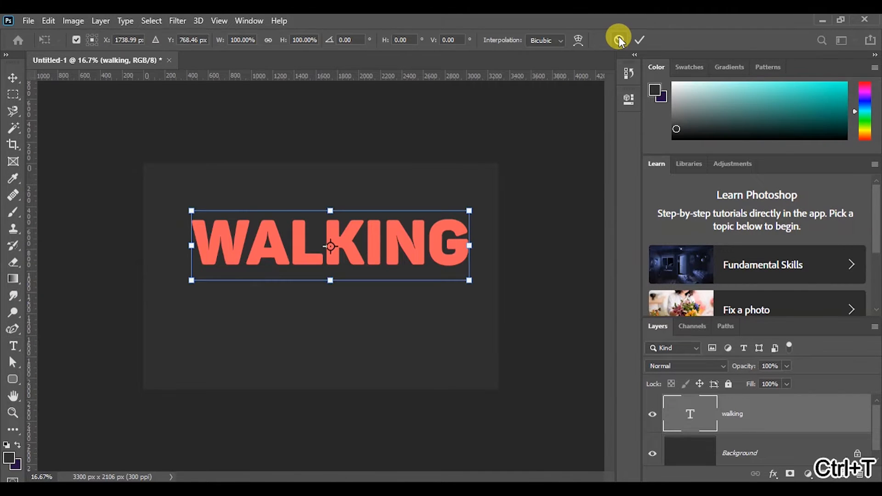
drag(191, 281, 189, 345)
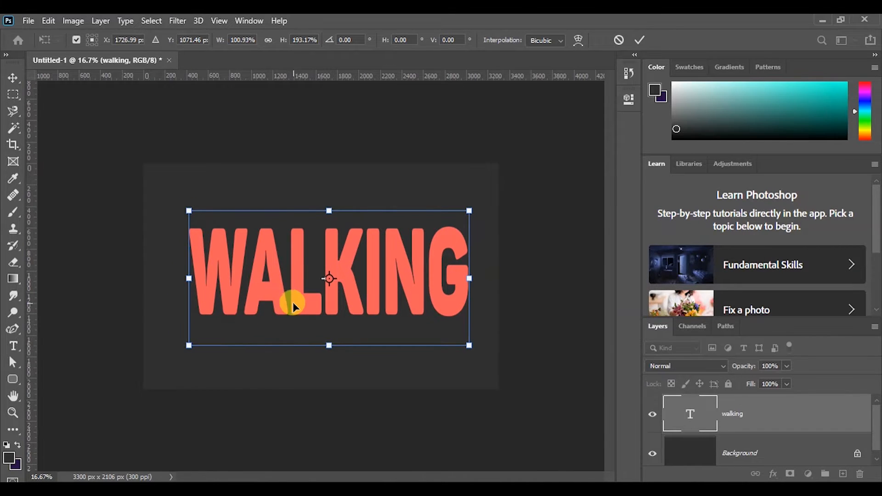
drag(299, 301, 294, 292)
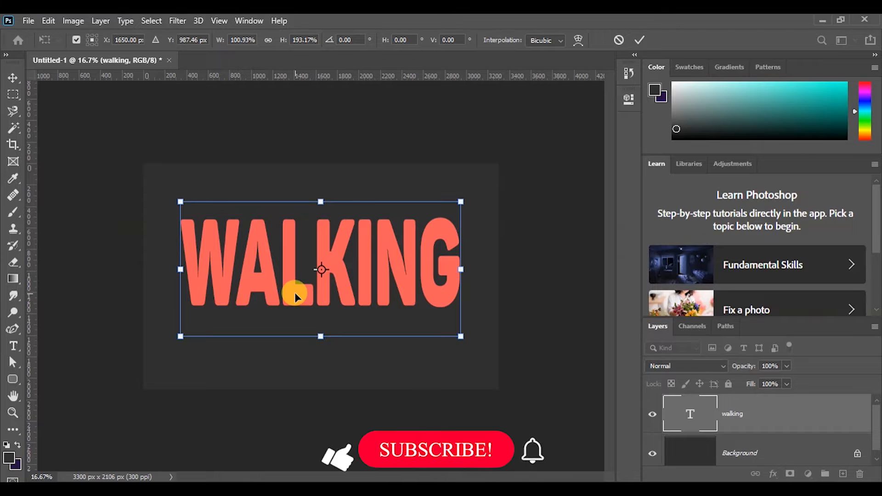
key(t)
click(640, 40)
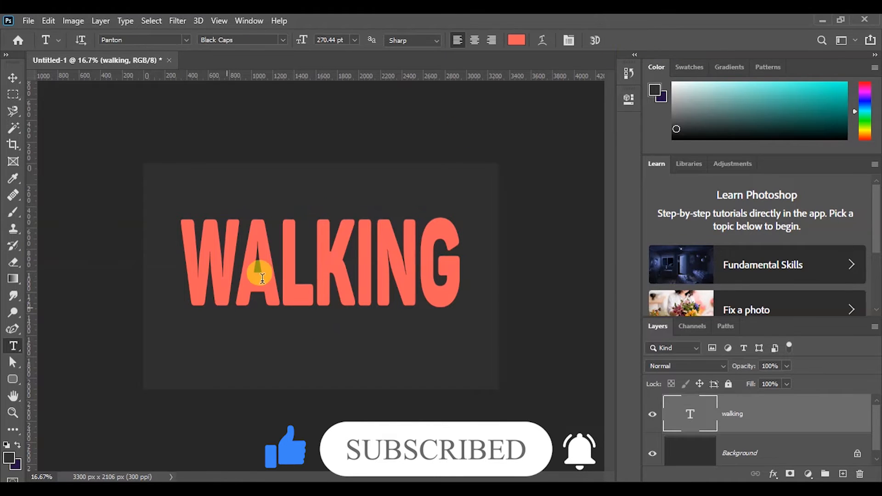
click(278, 271)
key(ctrl+a)
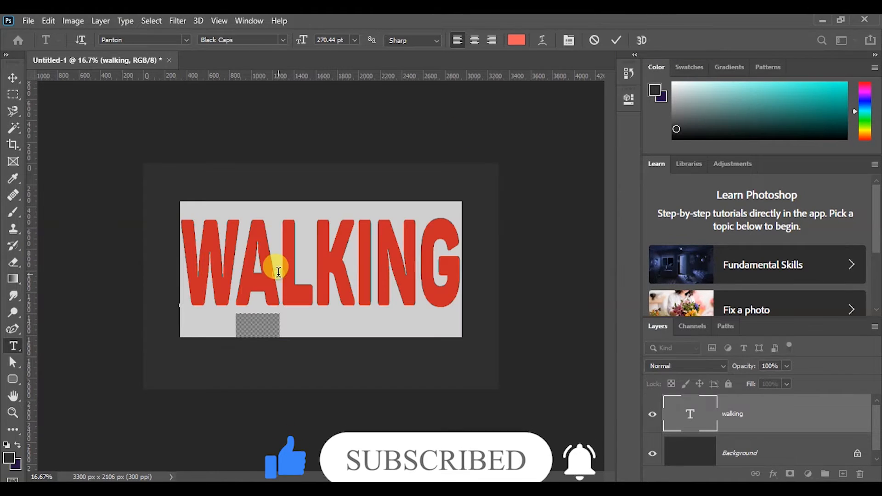
click(235, 279)
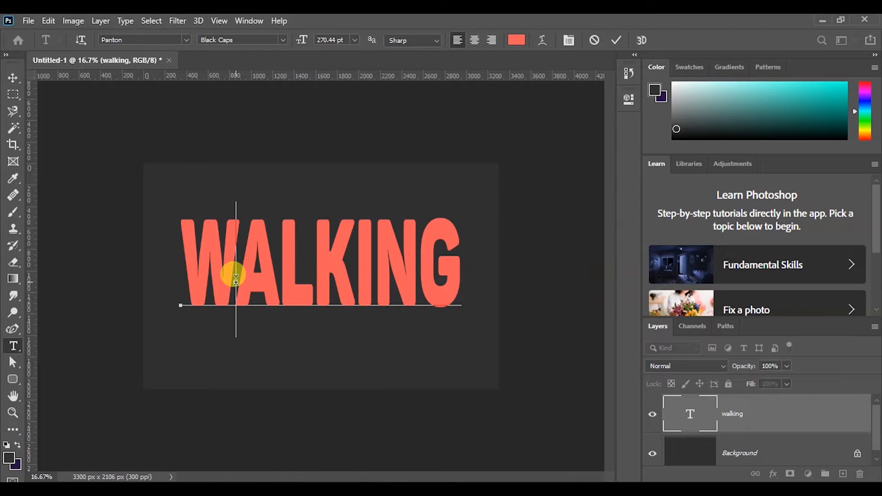
drag(236, 278, 262, 269)
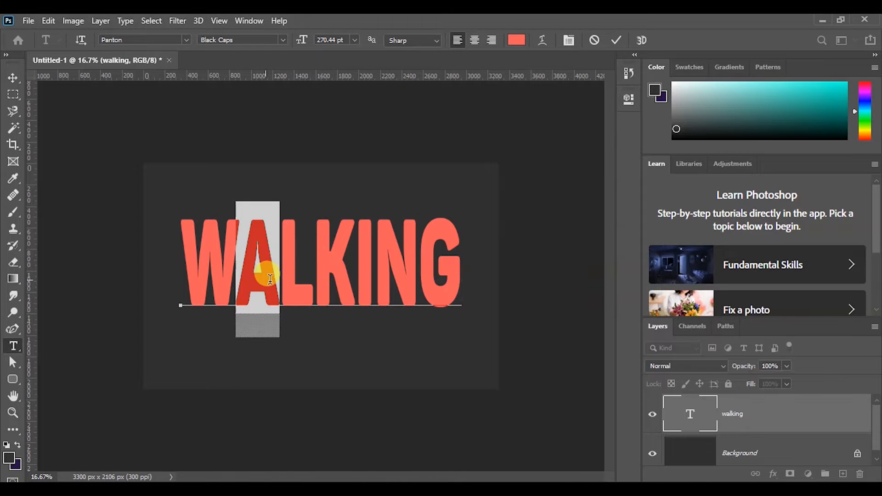
click(353, 38)
click(357, 29)
click(13, 76)
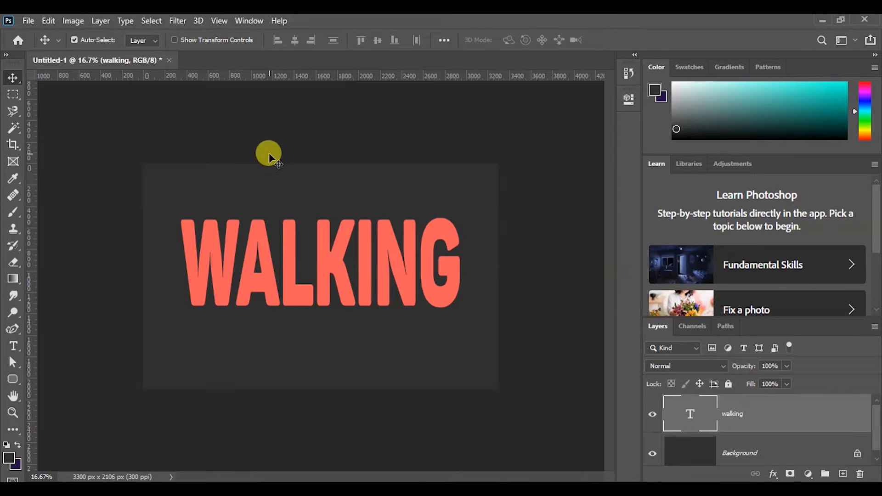
- Duplicate the WALKING text layer and rasterize the type of the copy
key(ctrl+j)
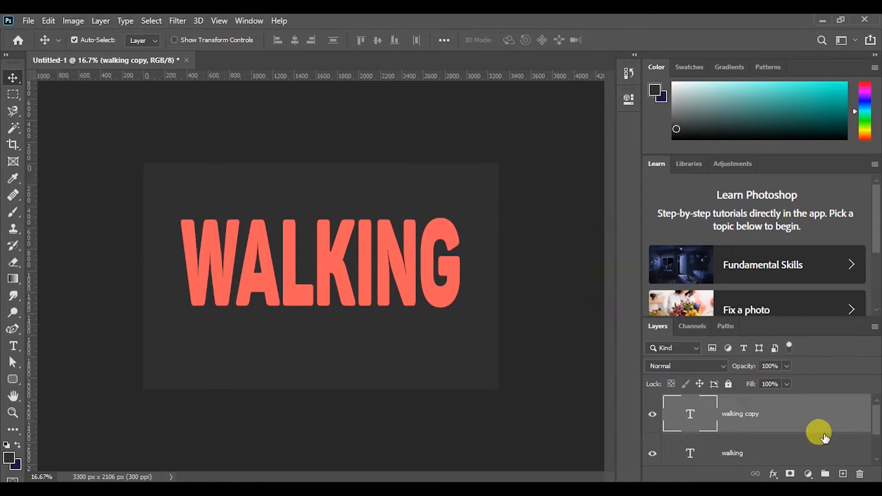
right_click(787, 423)
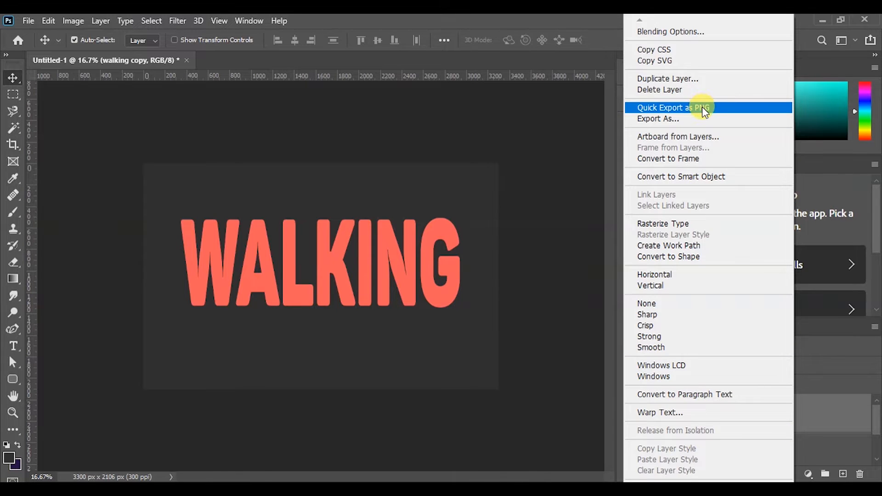
click(677, 224)
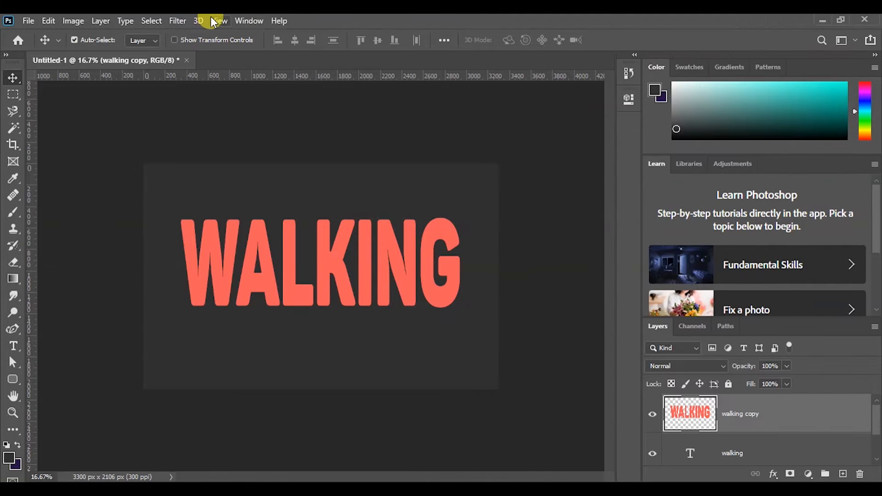
- Distort the rasterized copy with the Wave filter, setting the minimum wavelength to 867 and the maximum amplitude to 67
click(186, 21)
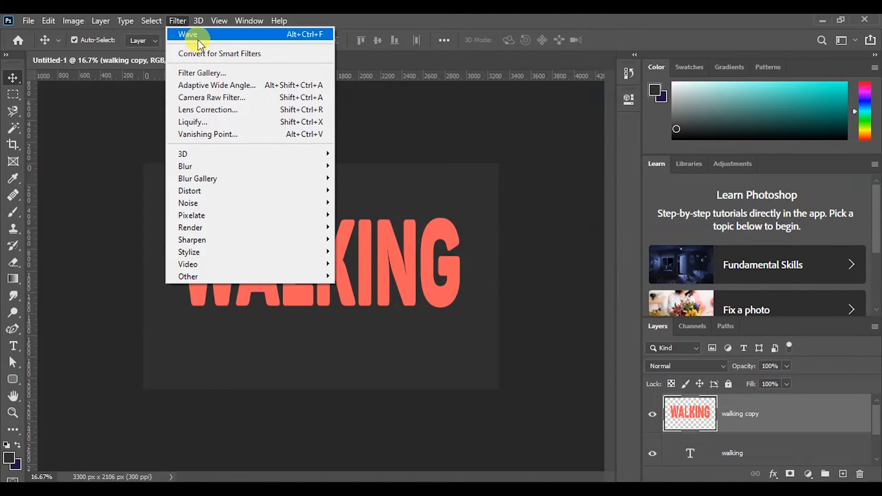
mouse_move(237, 194)
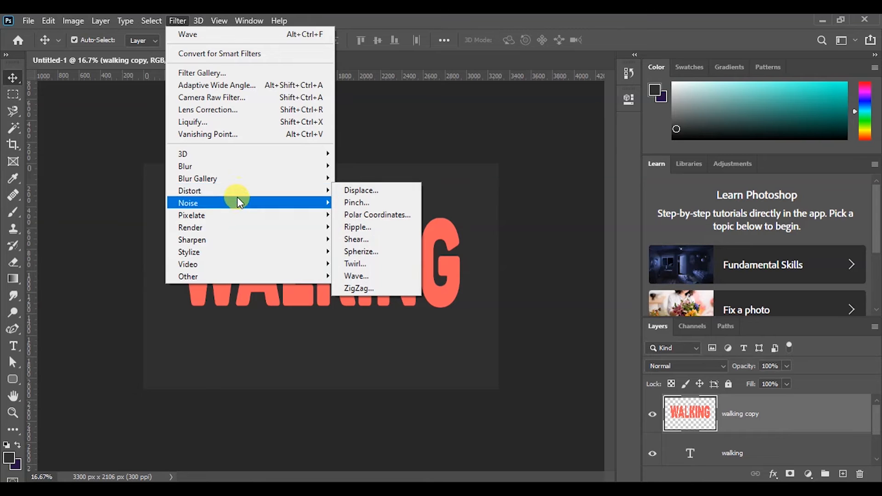
click(363, 276)
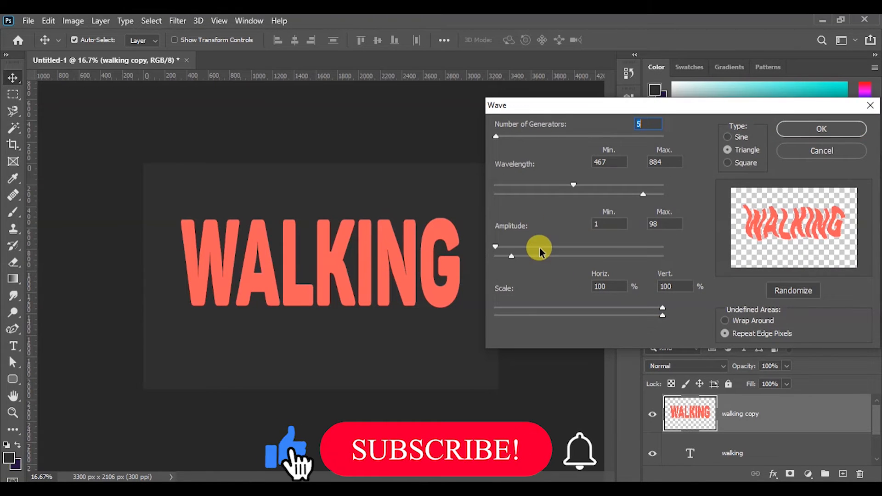
drag(573, 184, 641, 184)
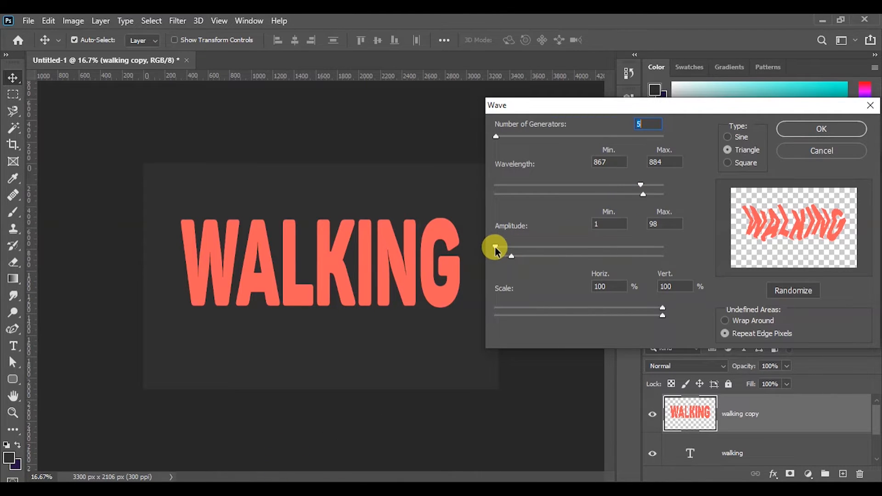
mouse_move(498, 250)
mouse_down()
mouse_move(505, 248)
mouse_move(491, 246)
mouse_up()
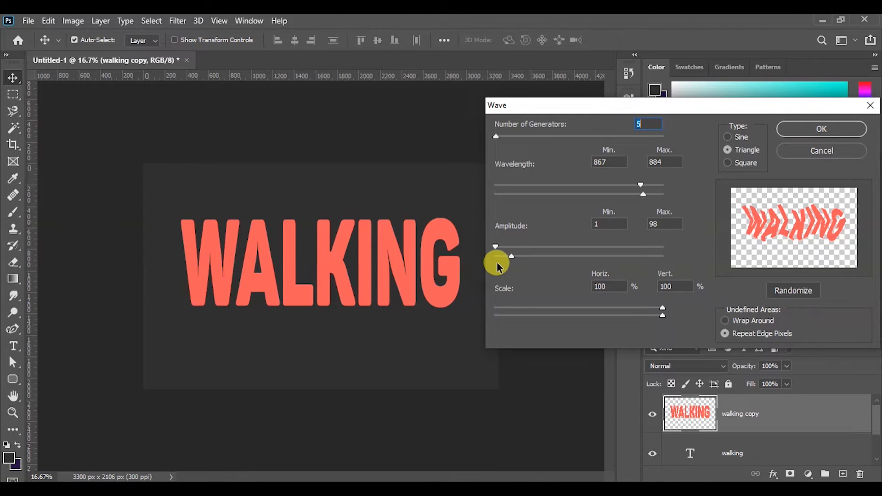
mouse_move(511, 260)
mouse_down()
mouse_move(517, 258)
mouse_move(502, 258)
mouse_move(519, 263)
mouse_move(506, 258)
mouse_up()
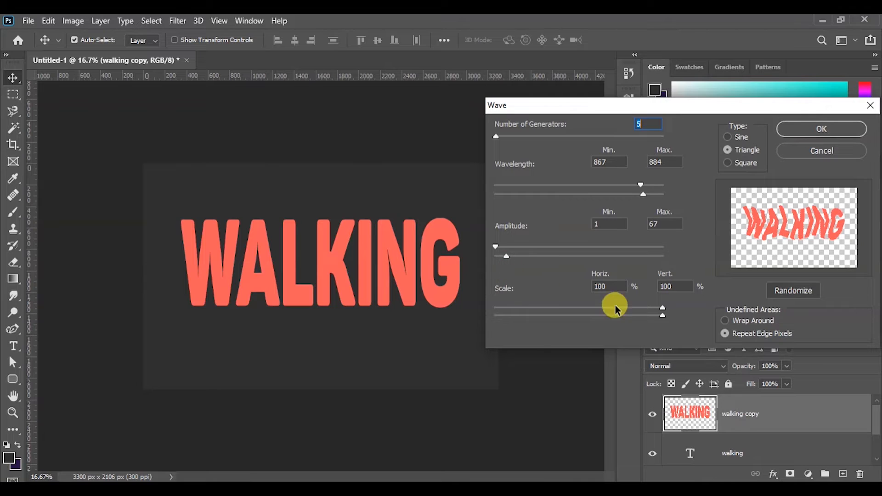
drag(495, 137, 496, 141)
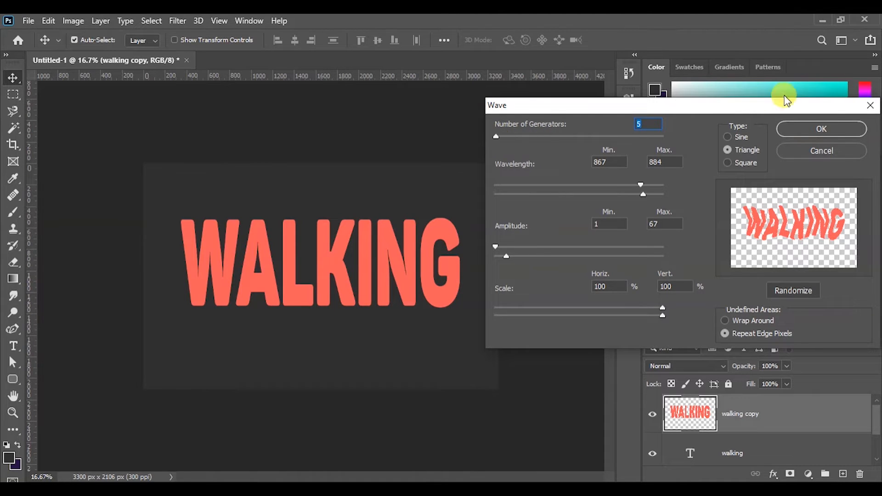
click(816, 133)
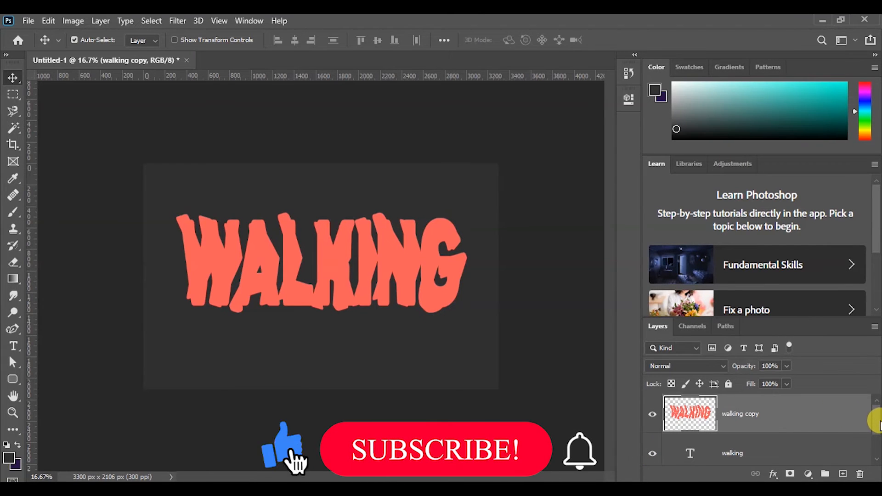
- Delete the original WALKING text layer and duplicate the wave-distorted layer
mouse_move(869, 419)
mouse_down()
mouse_move(875, 459)
mouse_move(877, 405)
mouse_up()
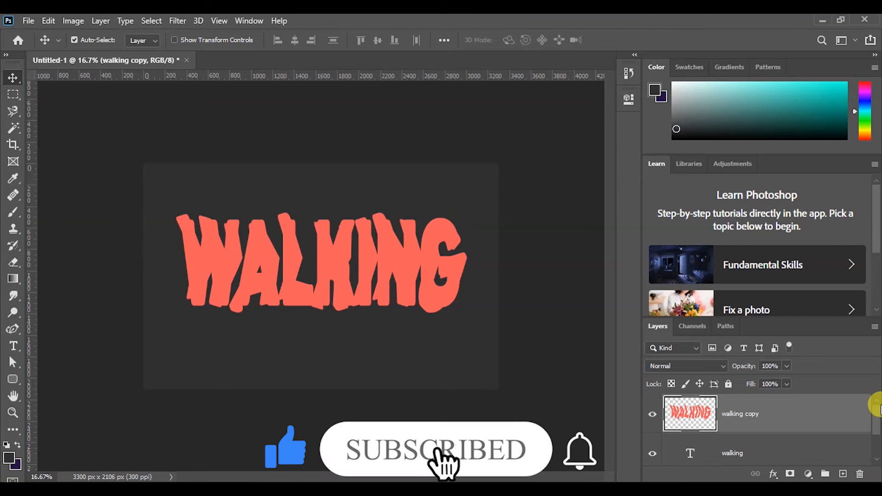
click(804, 452)
key(Delete)
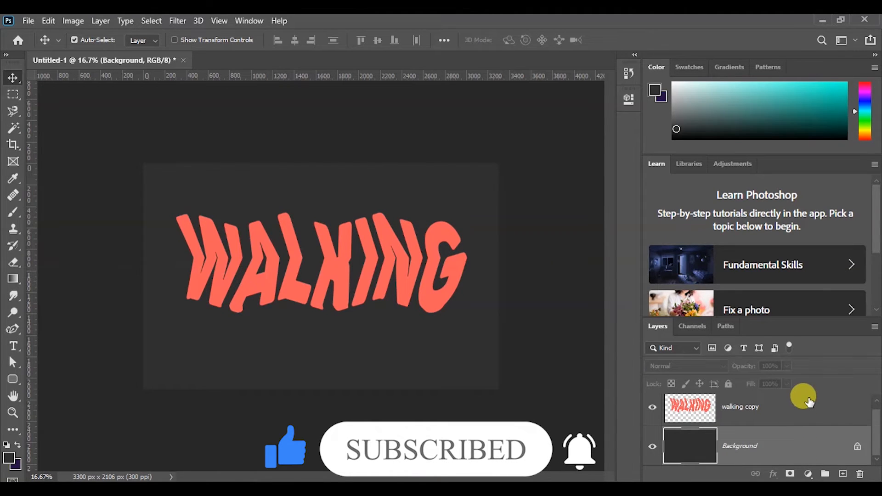
click(809, 402)
key(ctrl+j)
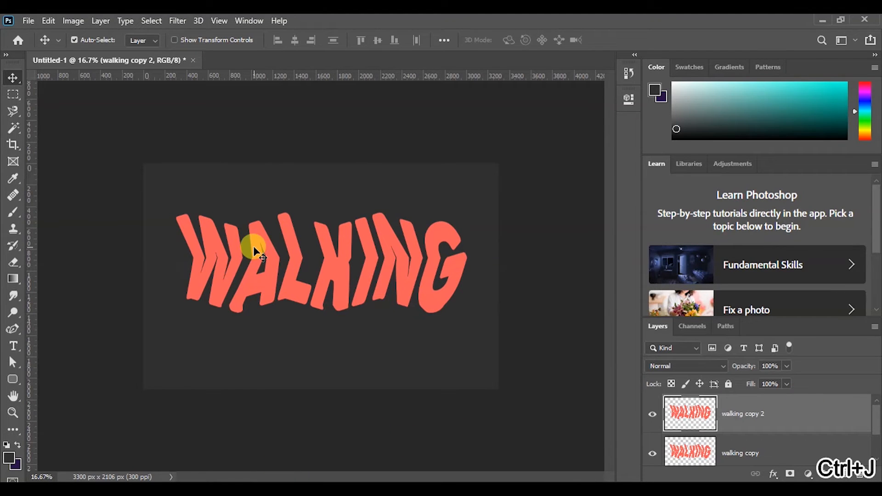
click(29, 21)
click(50, 47)
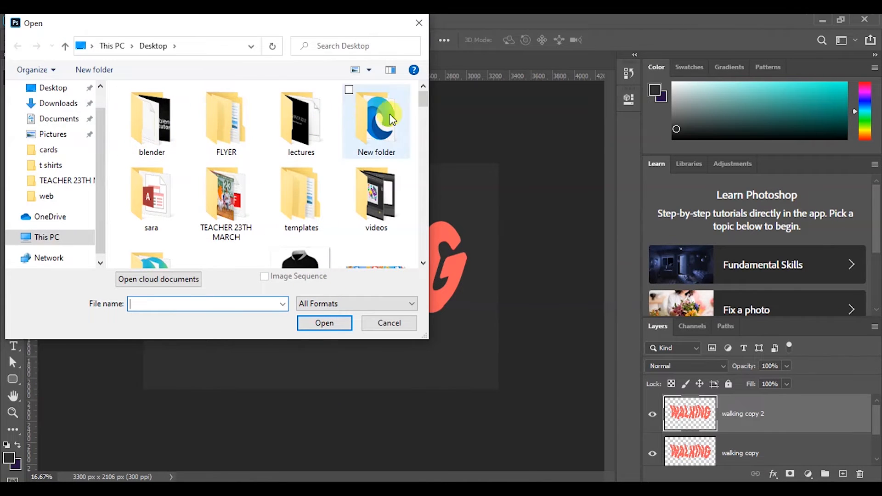
drag(423, 105, 426, 211)
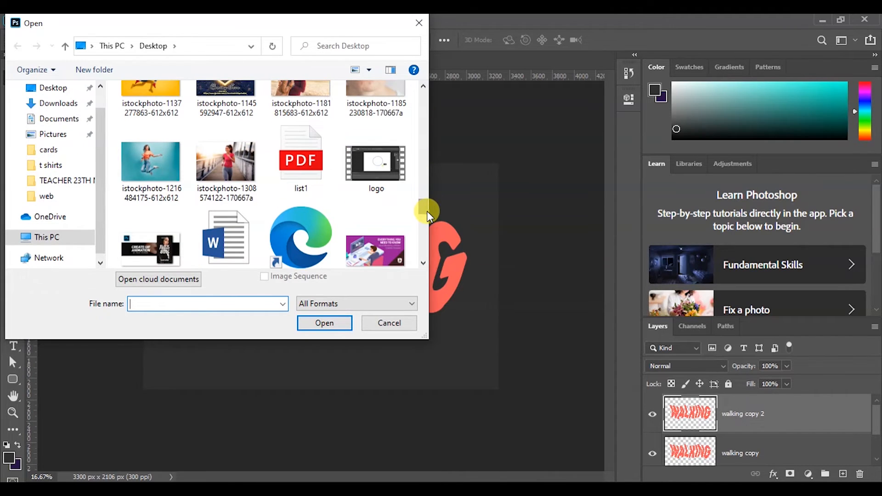
double_click(213, 170)
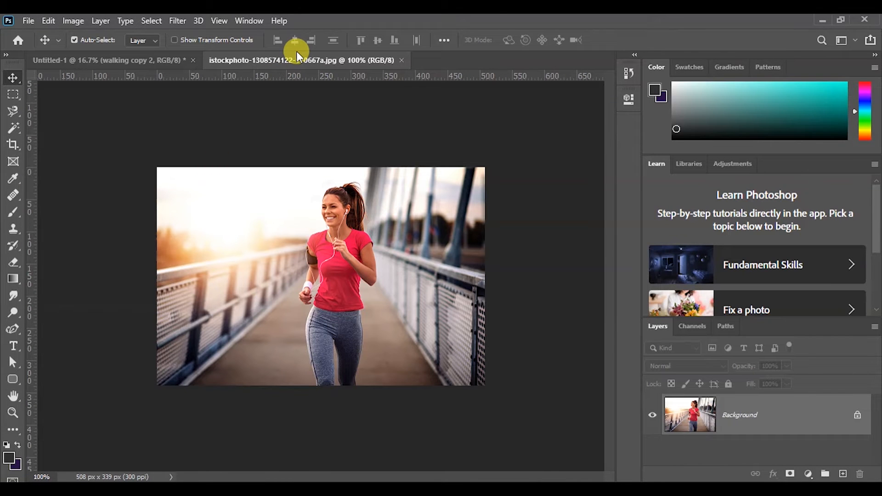
- Float the jogging photo's window, copy the photo into the WALKING document, and close the photo file
drag(297, 59, 403, 85)
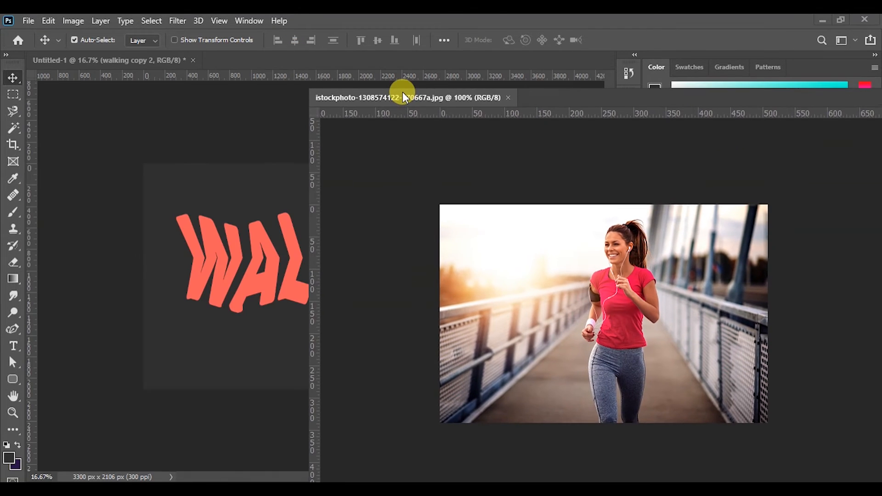
drag(420, 287, 281, 307)
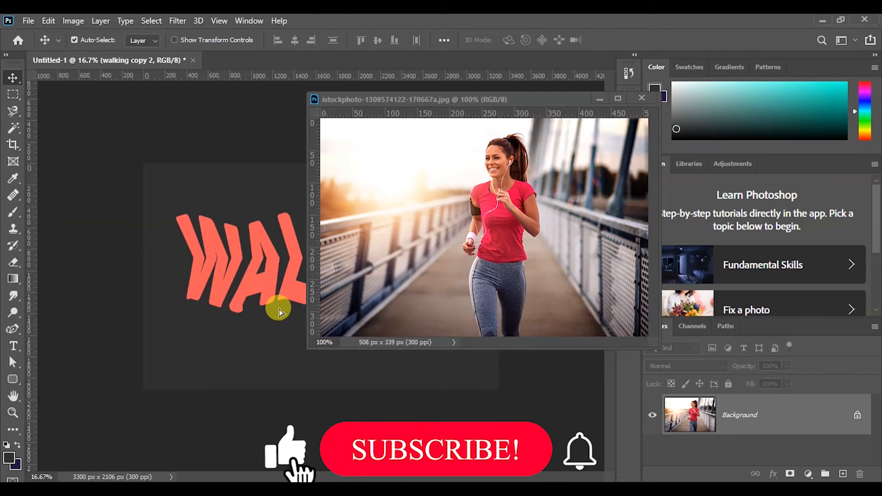
click(642, 97)
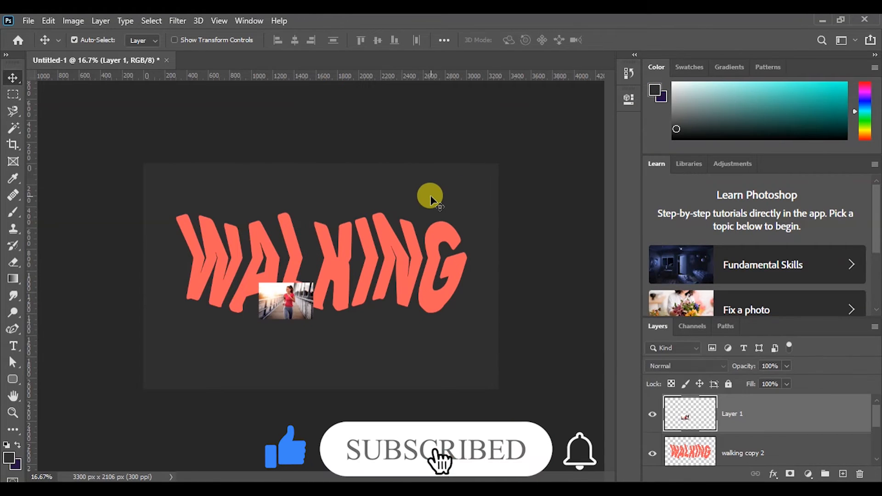
- Enlarge the photo with Free Transform and position it so that it covers the whole WALKING text
key(ctrl)
key(ctrl+t)
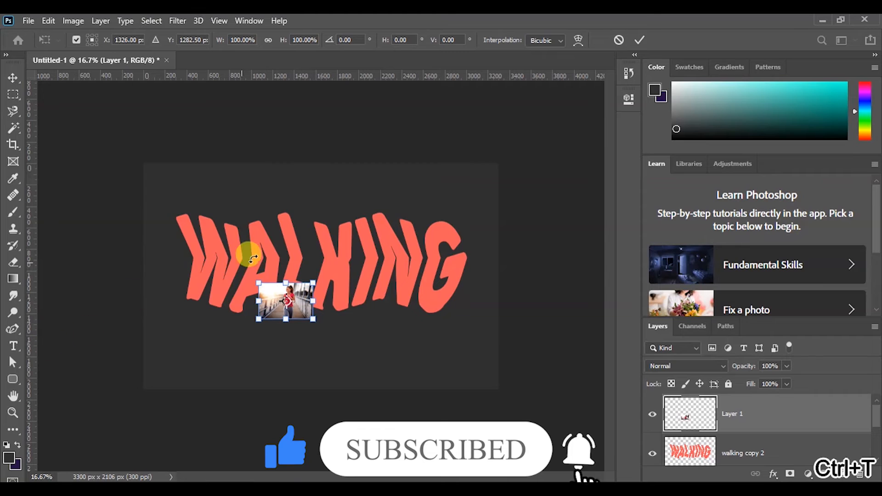
drag(257, 284, 166, 181)
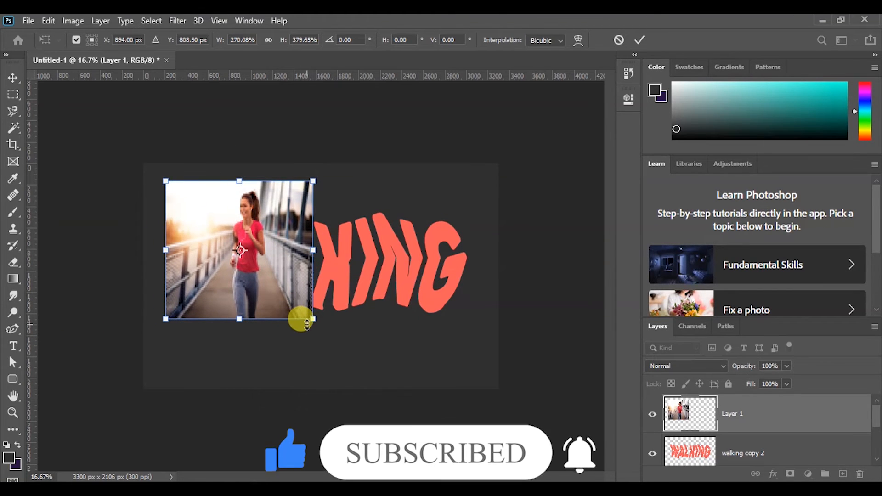
drag(313, 318, 477, 371)
drag(440, 313, 436, 295)
click(640, 40)
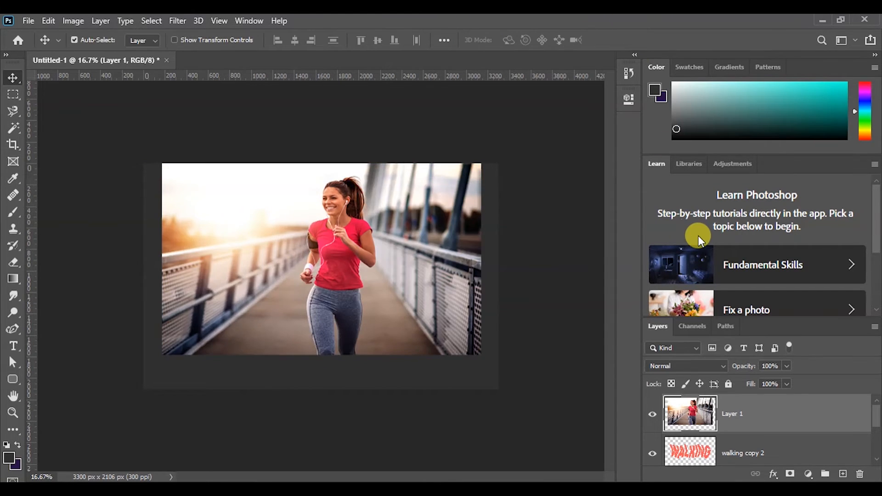
- Clip the photo layer to the walking copy 2 layer and shift it down so the woman's face shows inside the letters
alt+click(763, 427)
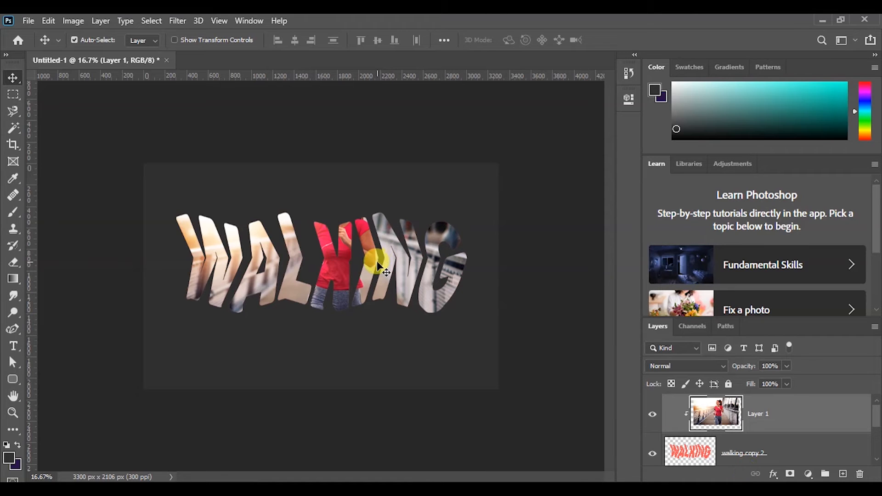
drag(373, 265, 370, 307)
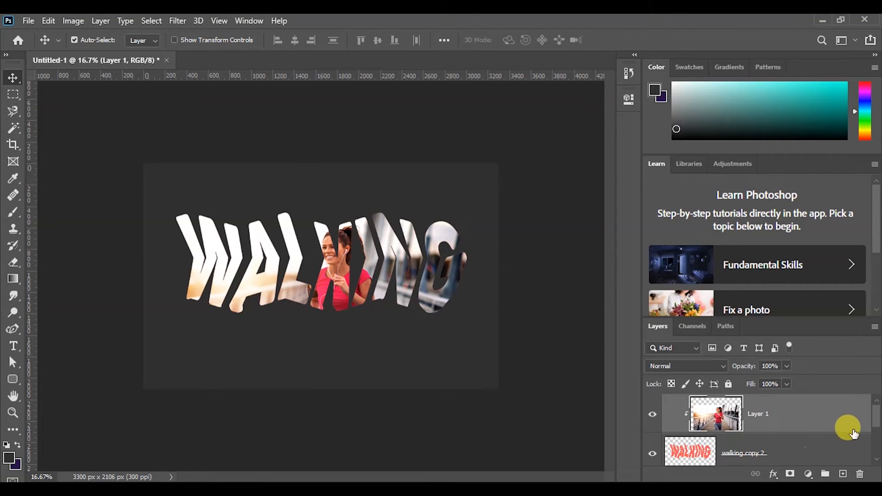
- Stretch the walking copy and walking copy 2 layers together to about 105% width and 153% height, without transforming the photo
scroll(875, 416, down, 1)
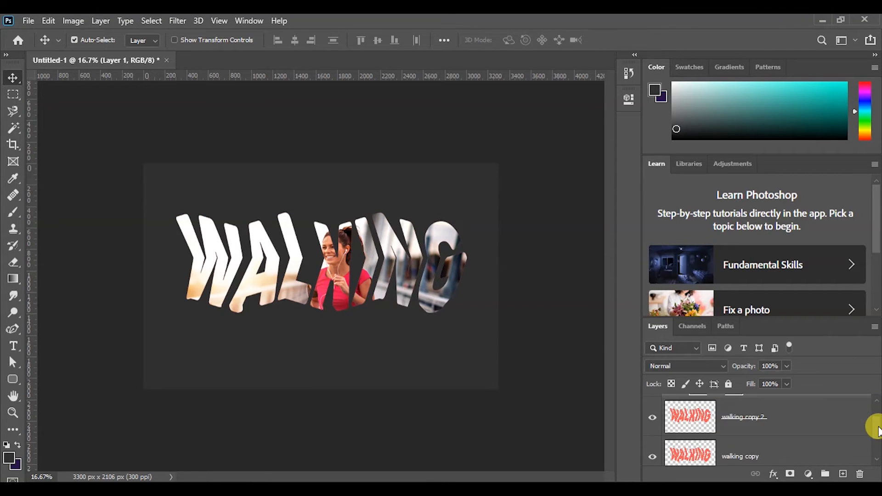
shift+click(850, 424)
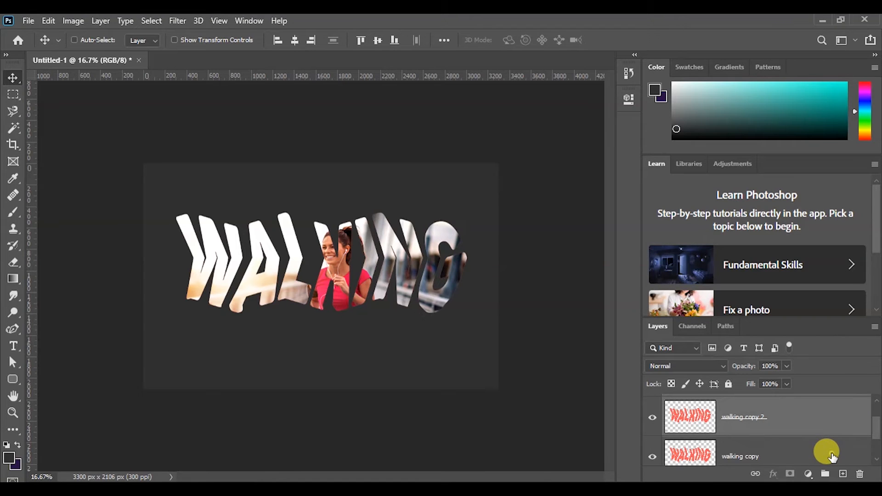
ctrl+click(832, 456)
key(ctrl+t)
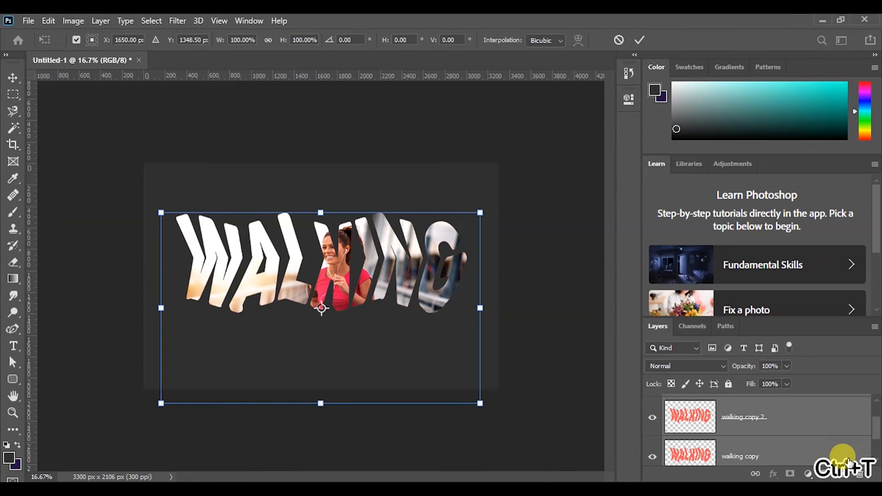
scroll(867, 423, up, 2)
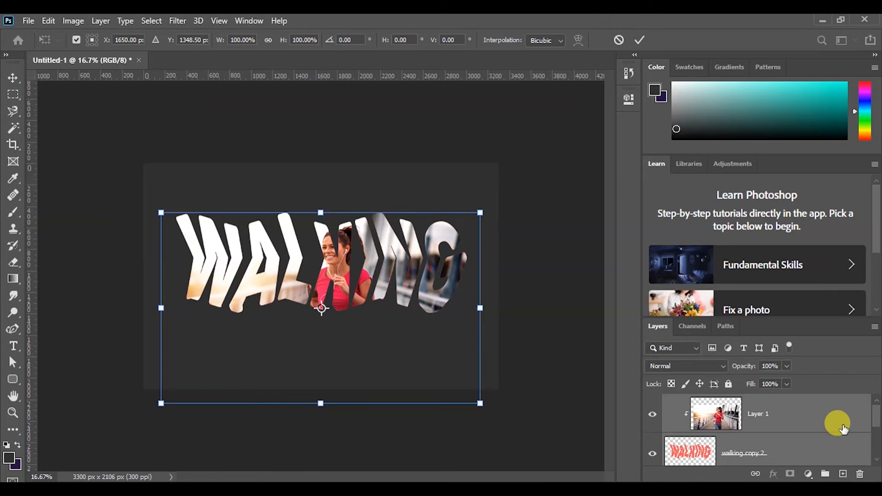
key(Return)
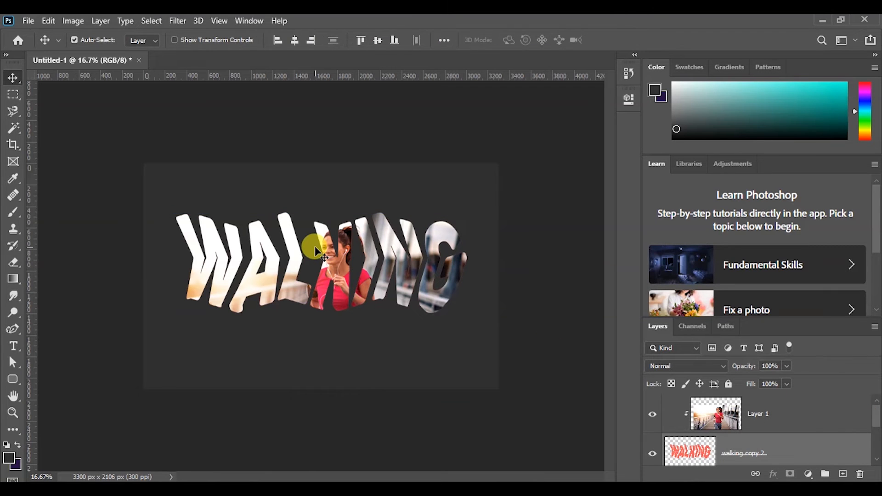
key(ctrl+t)
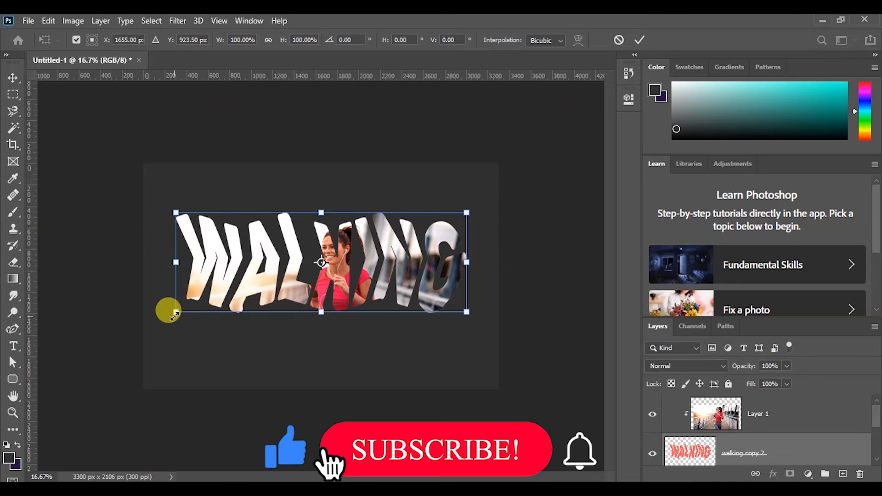
drag(169, 318, 168, 344)
drag(160, 367, 160, 368)
mouse_move(379, 252)
mouse_down()
mouse_move(379, 239)
mouse_move(383, 249)
mouse_up()
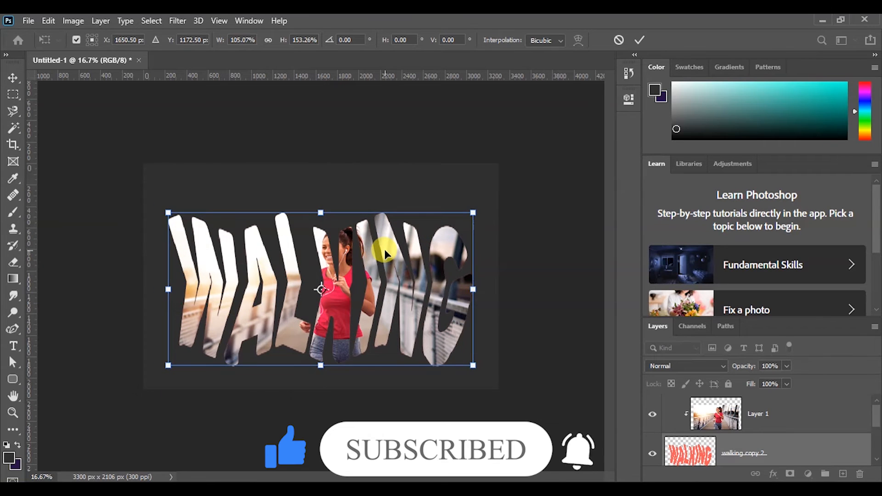
click(640, 40)
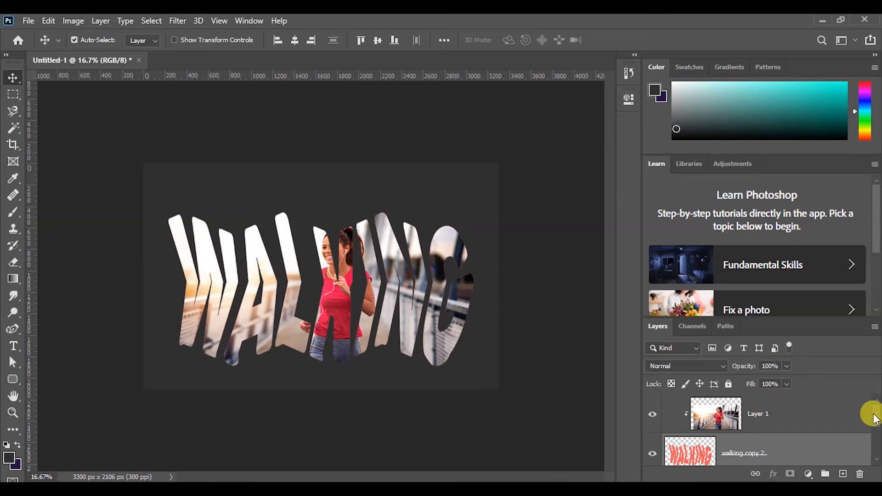
- Nudge the walking copy layer slightly to the right to form a coral edge behind the photo-filled letters
scroll(872, 418, down, 3)
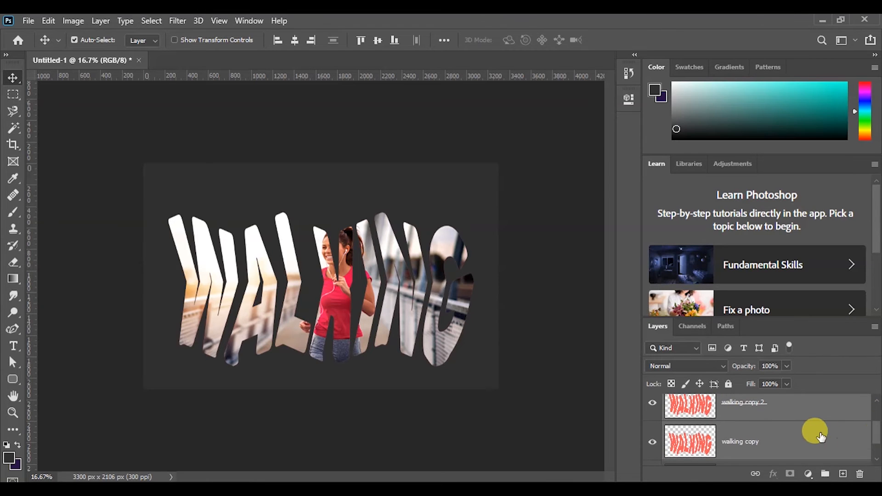
click(818, 437)
key(Right)
key(Right)
key(Down)
key(Down)
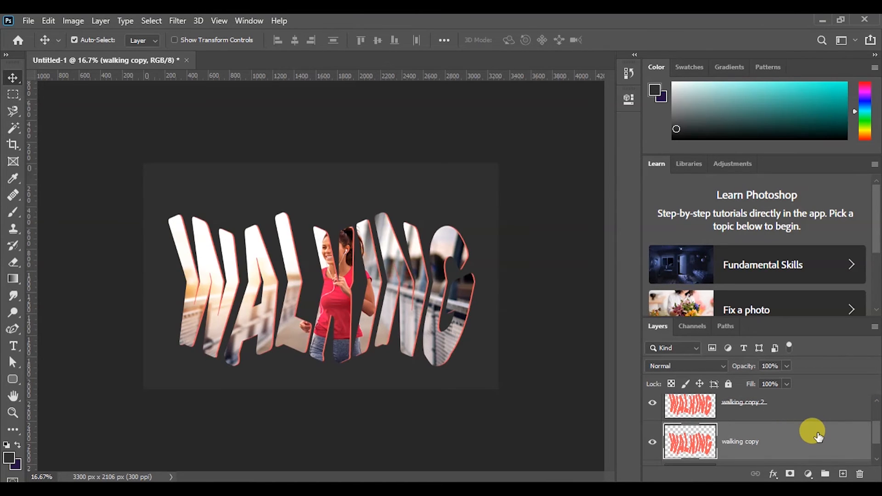
key(Right)
key(Right)
key(Down)
key(Down)
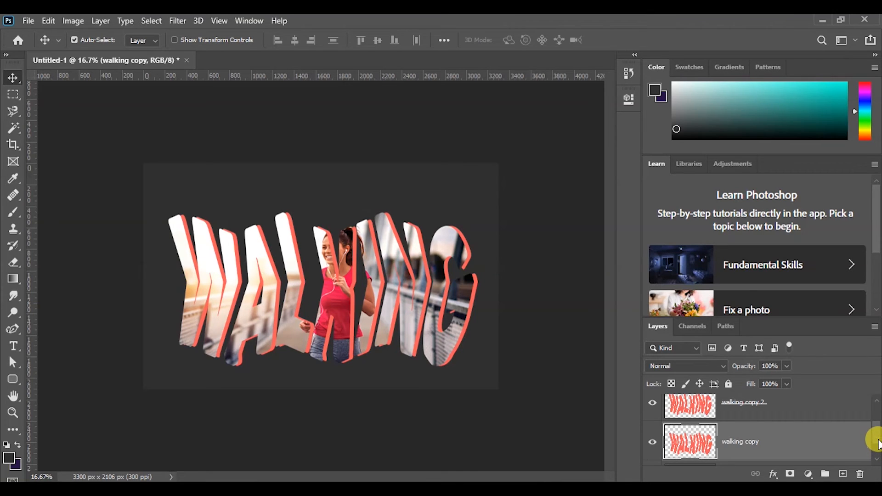
- Add a white 10 px stroke positioned outside to the walking copy 2 layer
scroll(875, 443, down, 1)
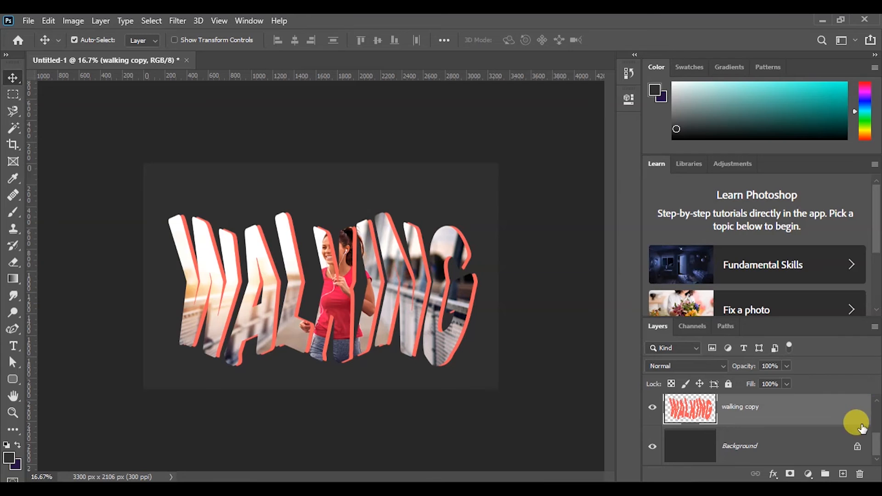
scroll(873, 441, up, 1)
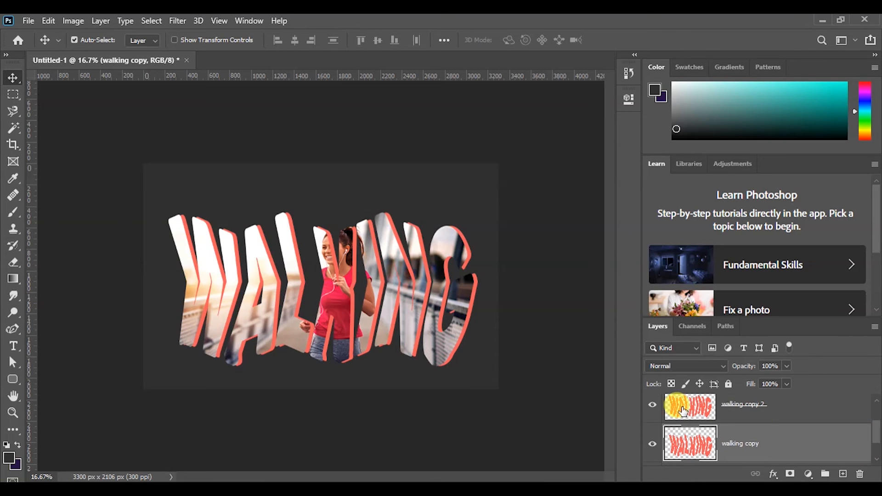
click(694, 422)
click(772, 475)
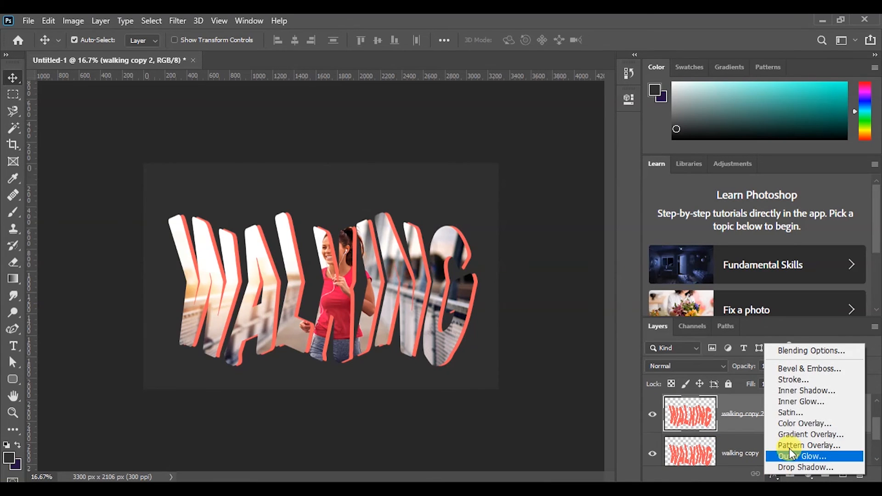
click(803, 384)
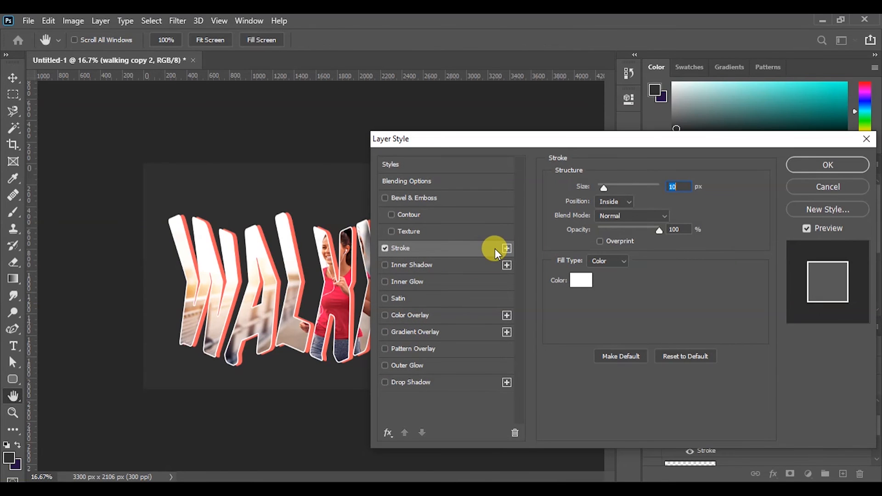
drag(602, 192, 606, 190)
click(626, 203)
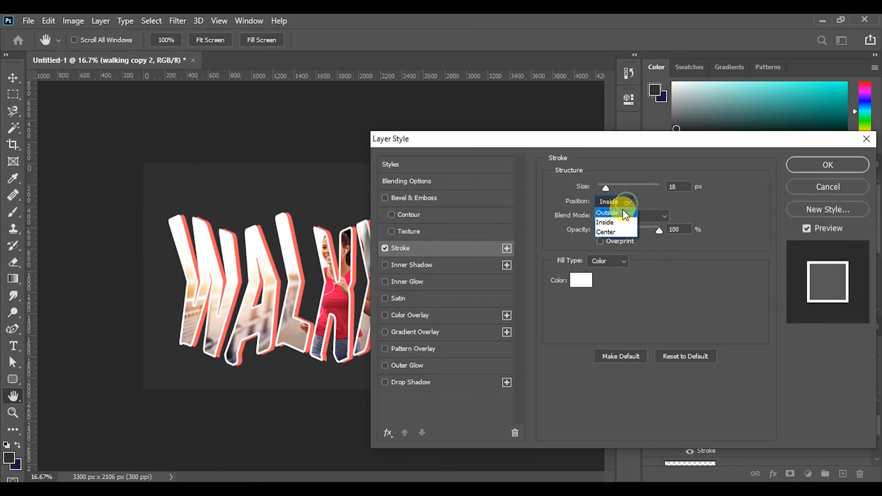
click(621, 208)
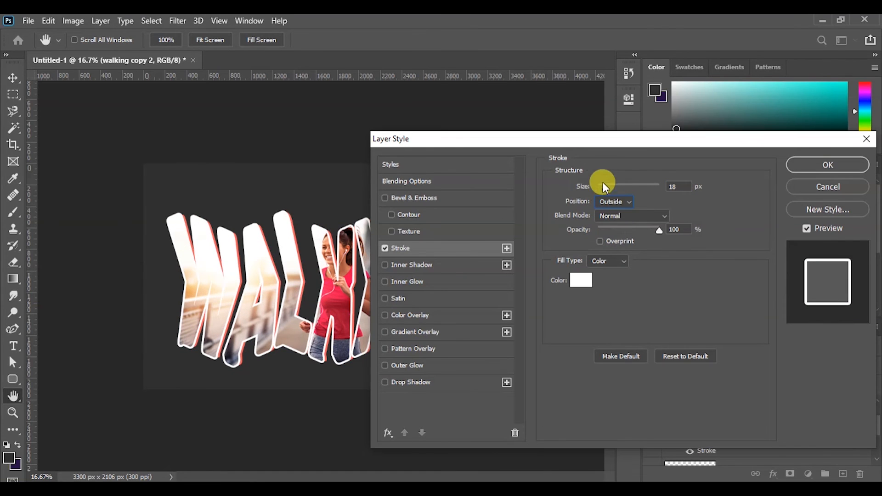
drag(604, 183, 604, 186)
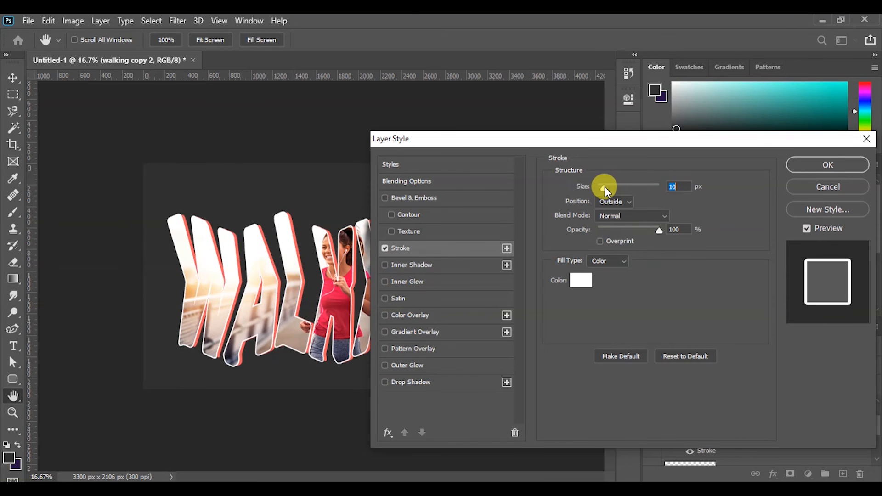
click(796, 161)
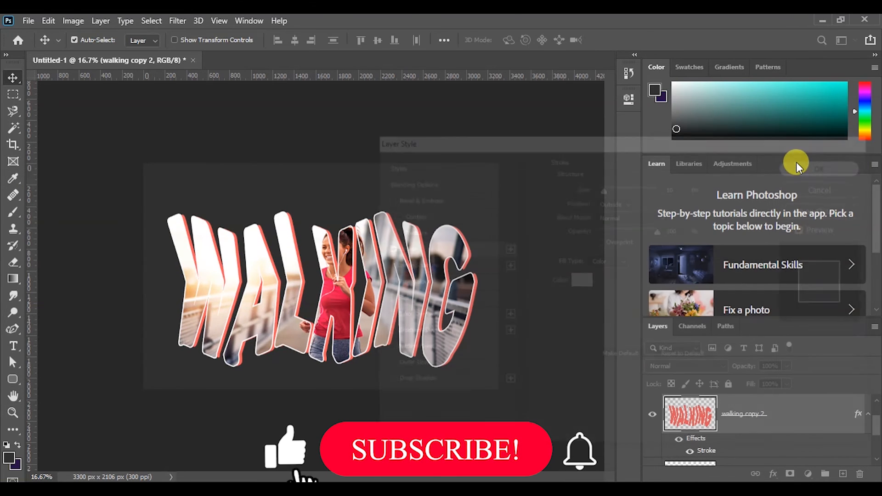
- Scale the clipped photo to about 99% width and 80% height with Free Transform to fit the WALKING letters
click(875, 416)
click(827, 419)
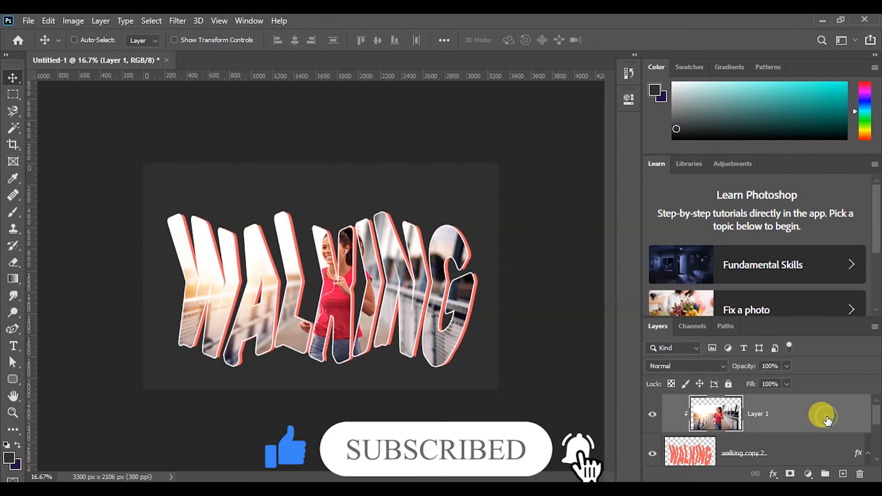
key(ctrl+t)
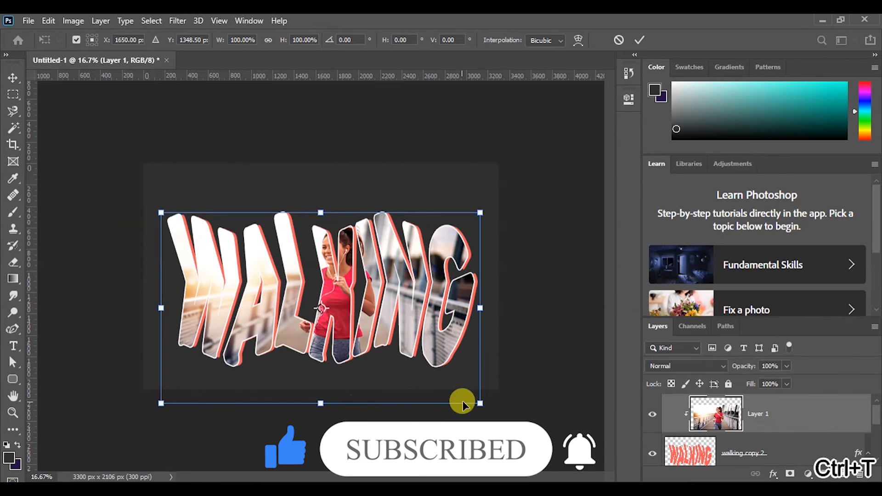
drag(480, 402, 477, 362)
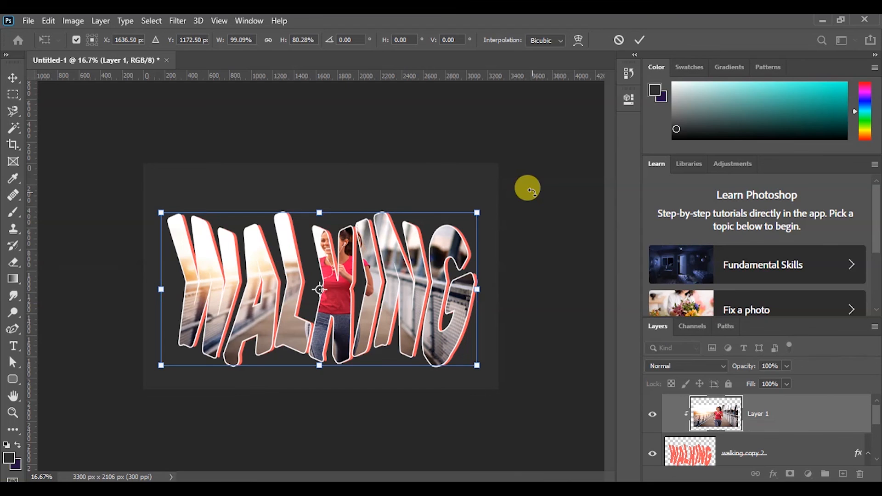
click(639, 40)
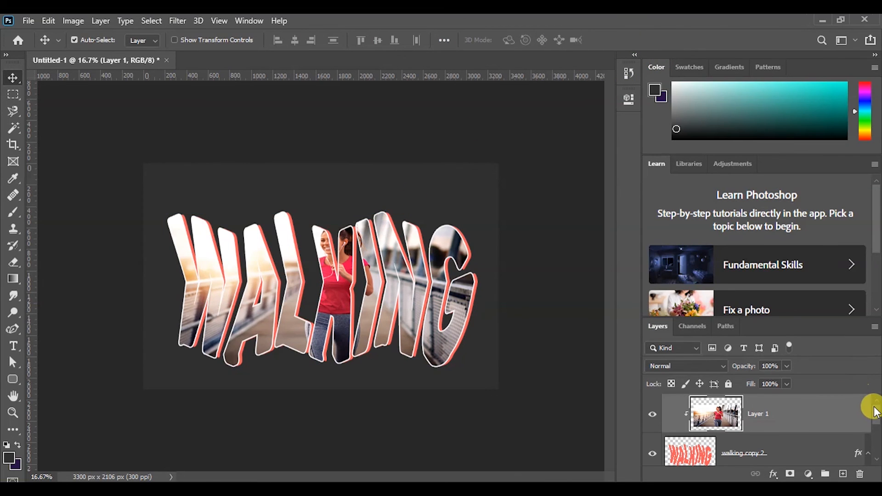
- Select the photo layer and both WALKING layers and move them up slightly to center the design vertically on the canvas
scroll(870, 410, down, 3)
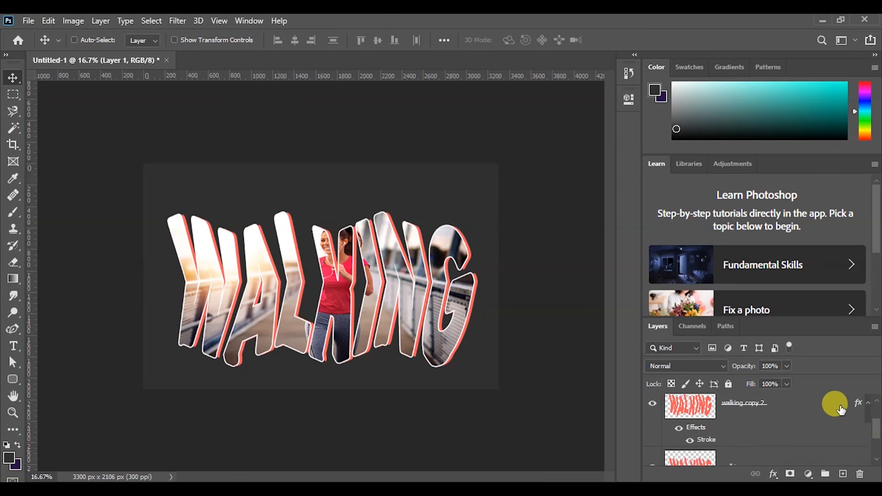
click(841, 409)
ctrl+click(763, 457)
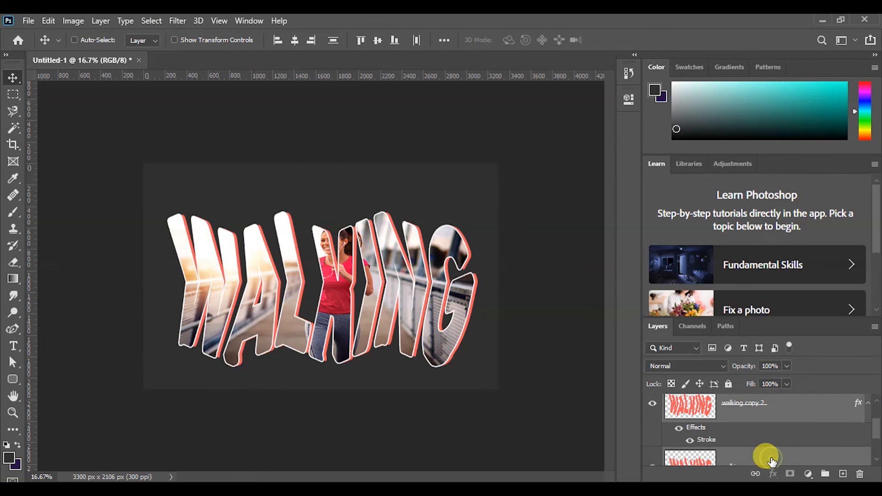
mouse_move(401, 297)
mouse_down()
mouse_move(396, 271)
mouse_move(402, 279)
mouse_up()
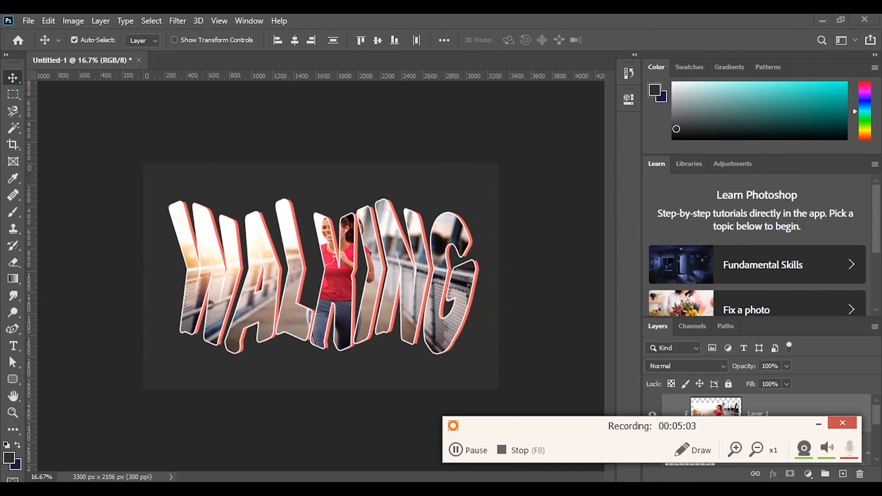
click(516, 453)
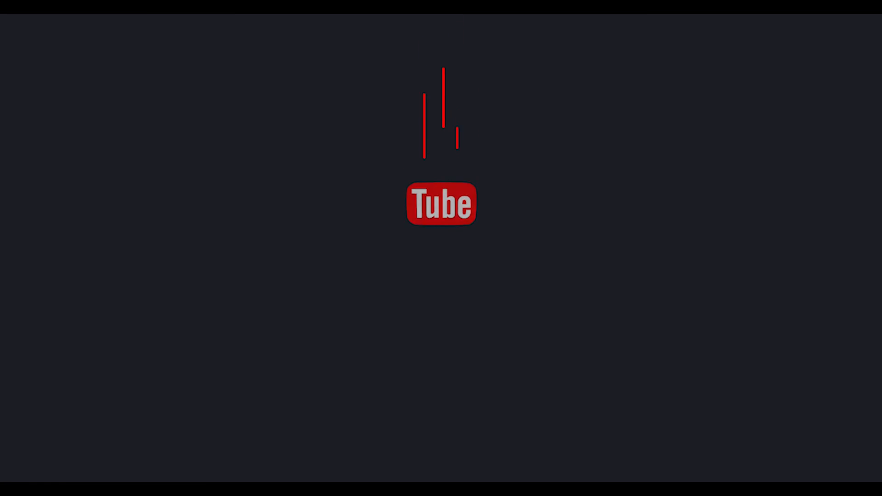